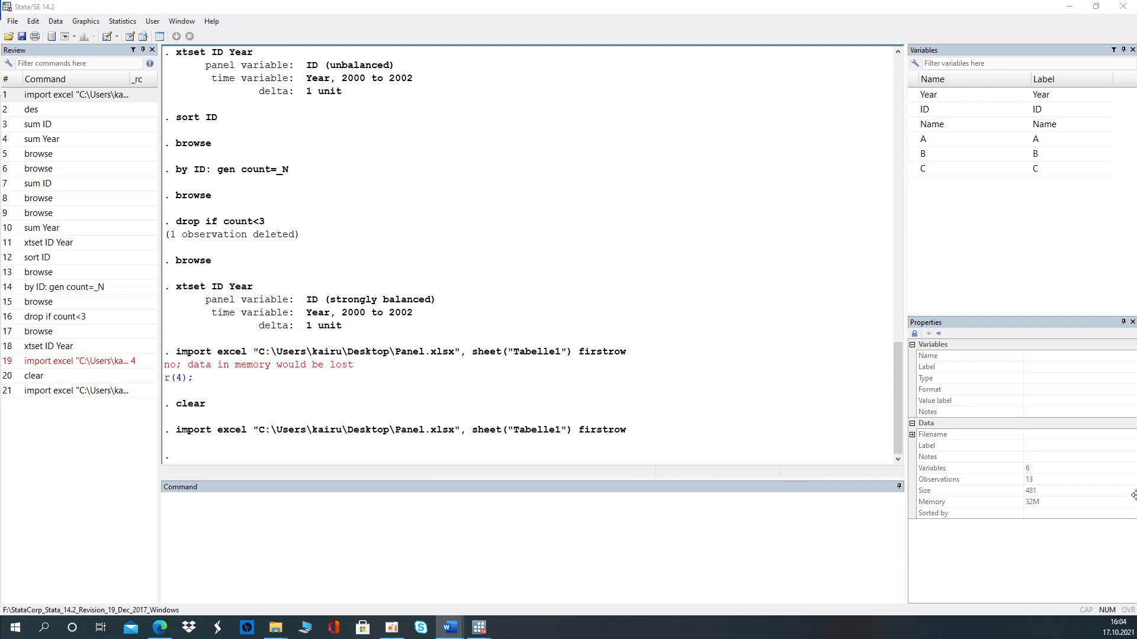
Browse the reloaded 13-row panel (Year, ID, Name, A, B, C) in the Data Editor
left_click(344, 503)
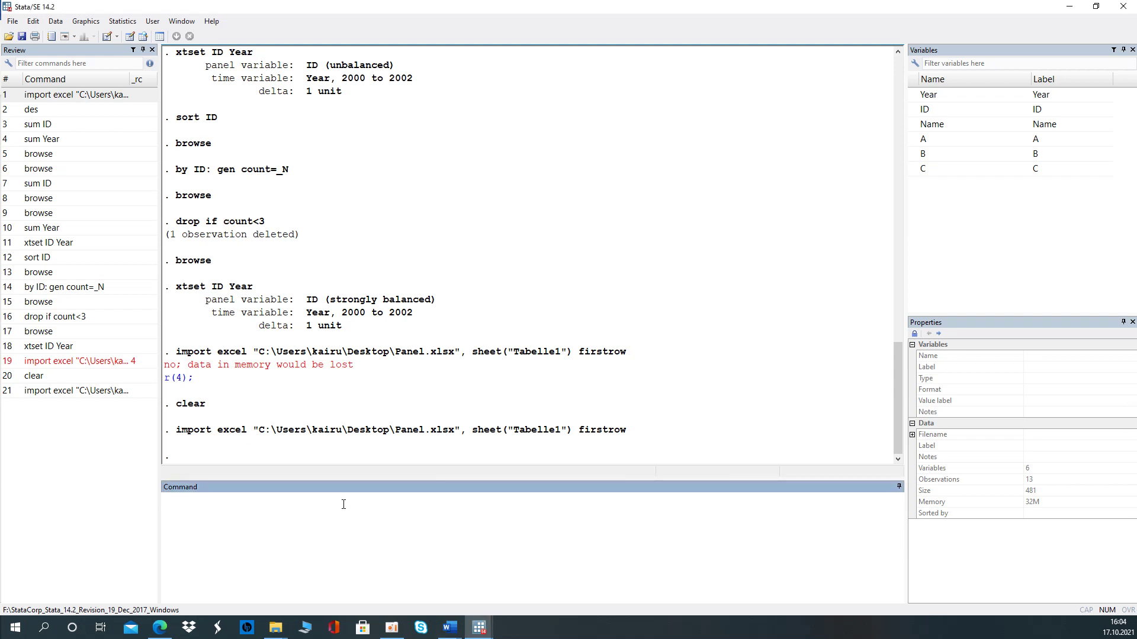
type("browse")
key("Return")
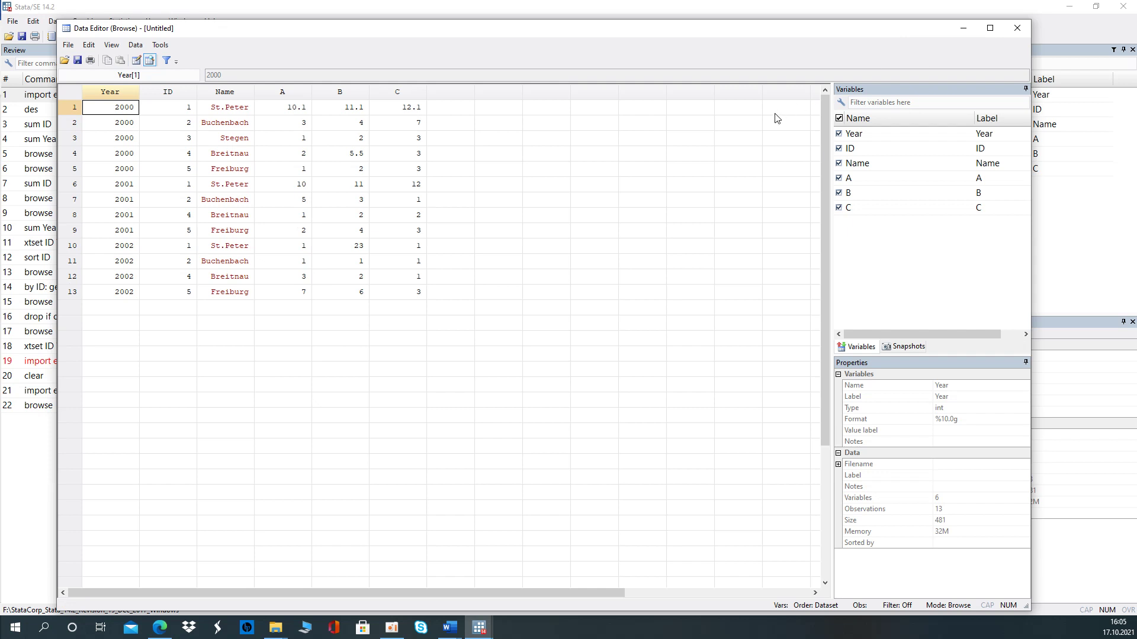
Declare the panel as xtset ID Year, then as xtset Year ID; both report unbalanced
left_click(955, 30)
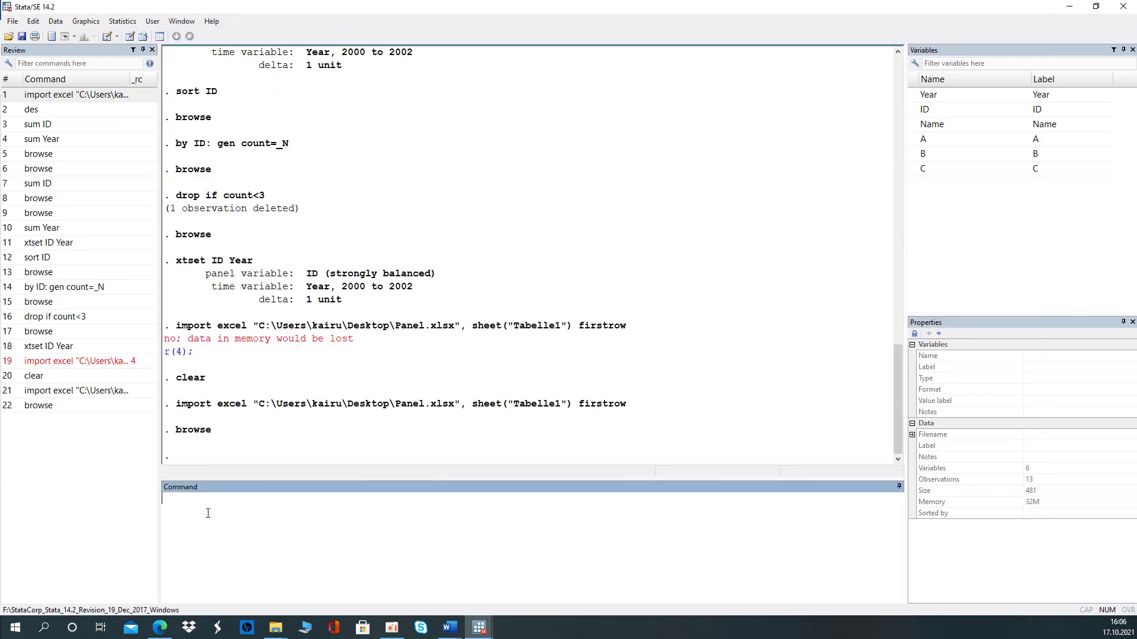
left_click(53, 348)
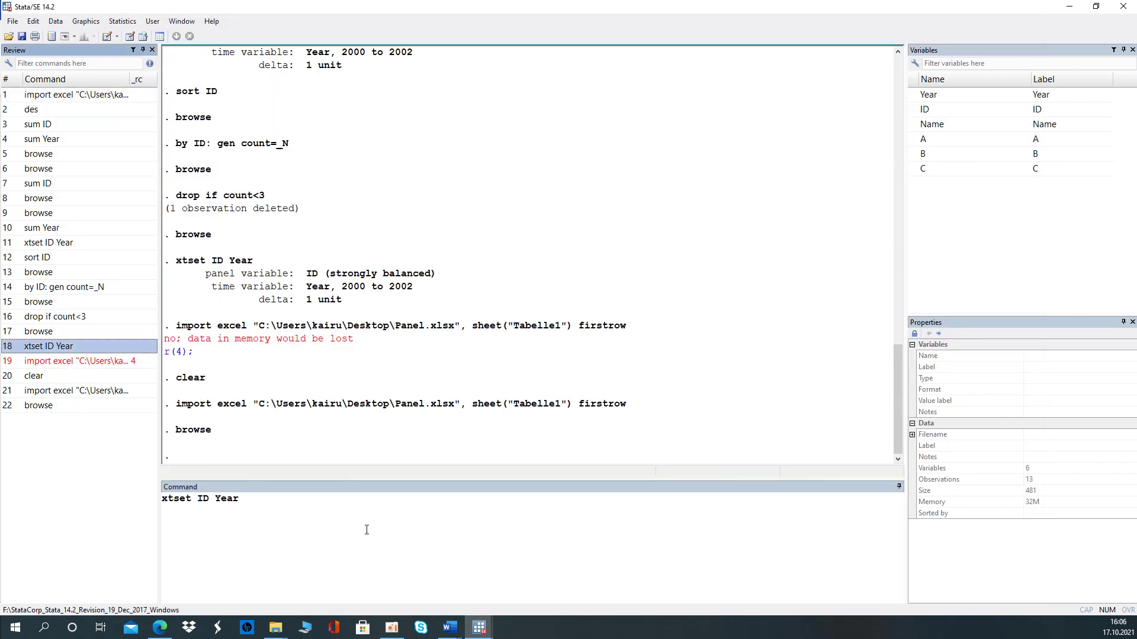
key("Return")
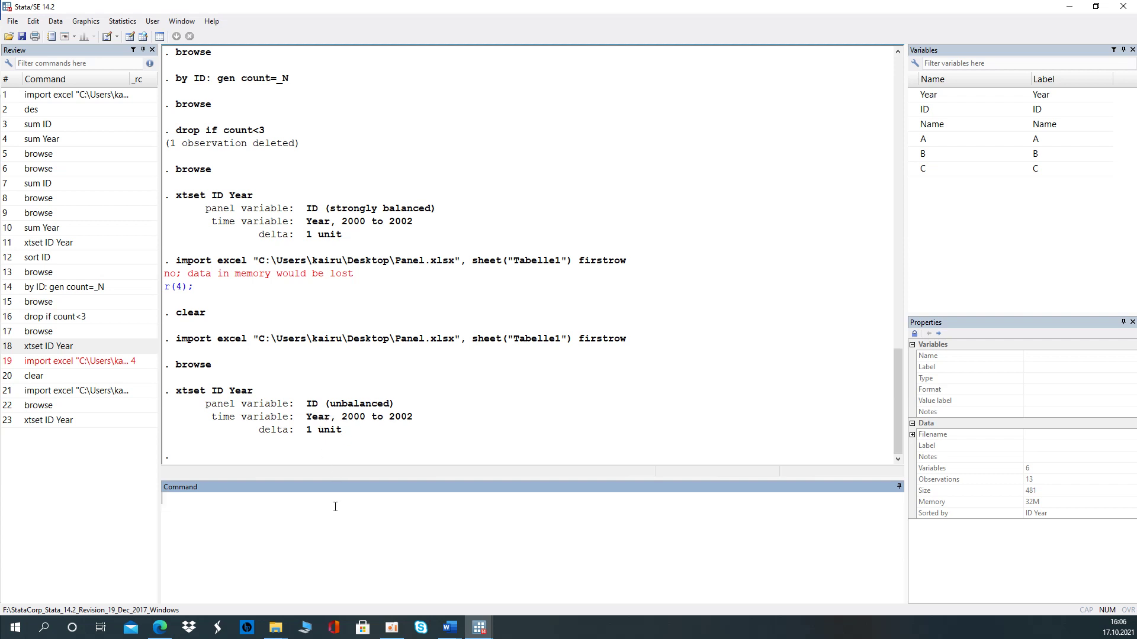
type("xtset Year ID")
key("Return")
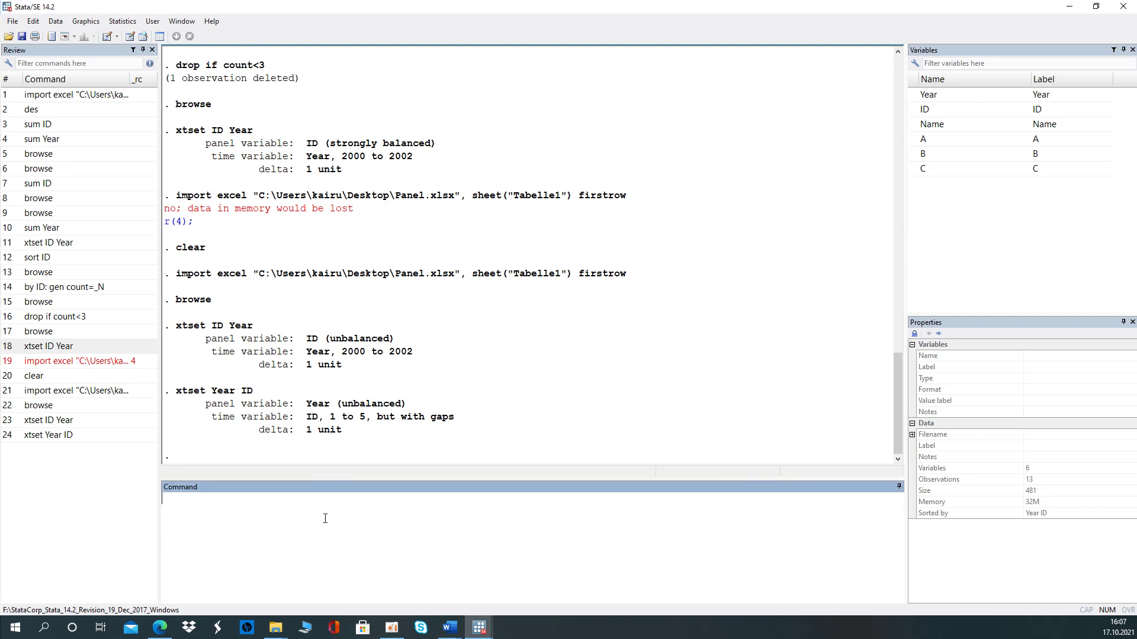
Sort the observations by ID and browse the sorted 13-row panel
type("sort ID")
key("Return")
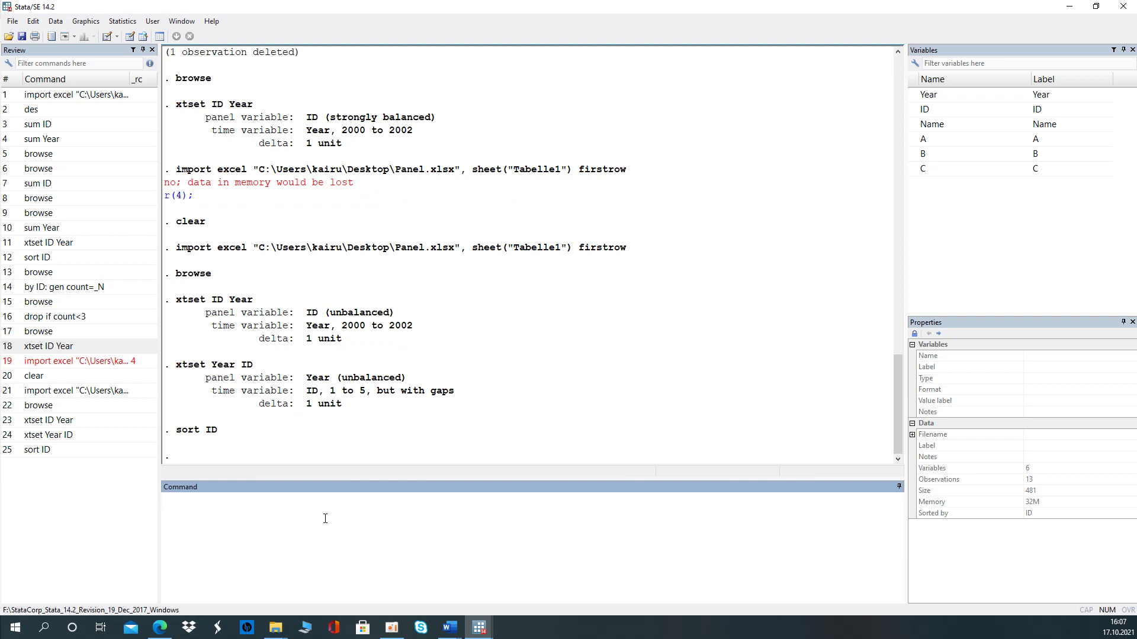
type("browse")
key("Return")
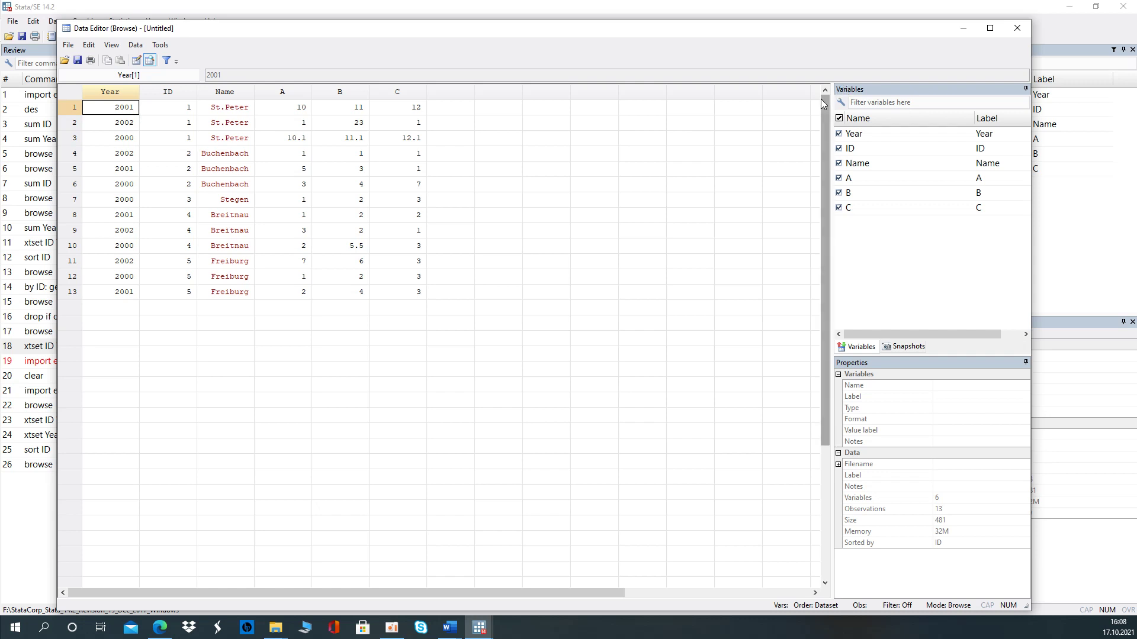
Summarise the Year variable with sum Year
left_click(961, 30)
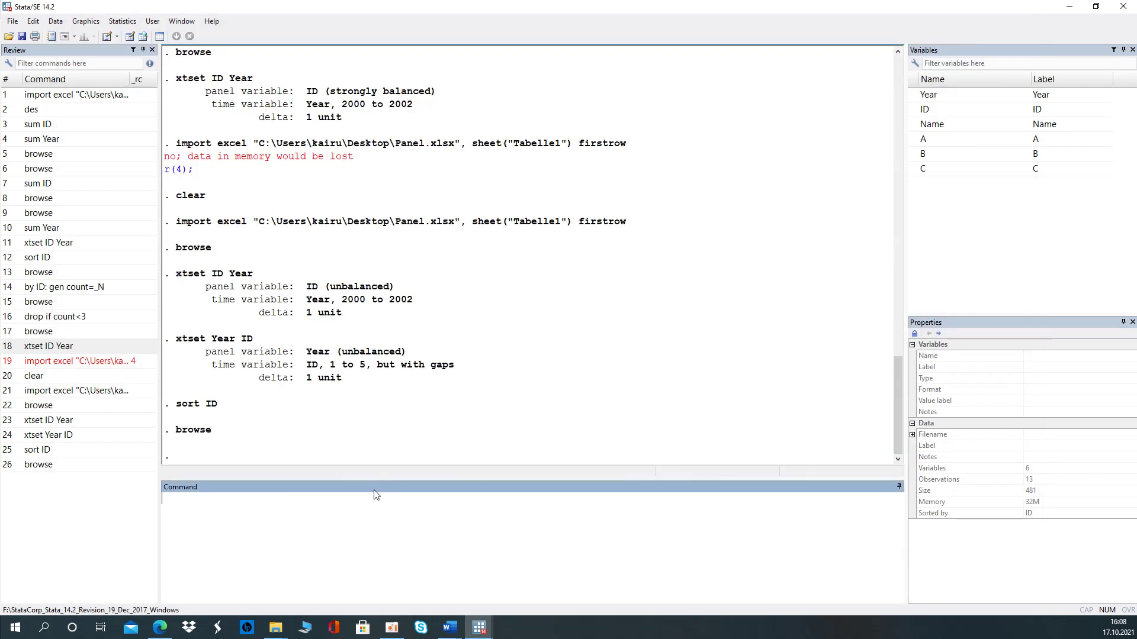
type("sum Year")
key("Return")
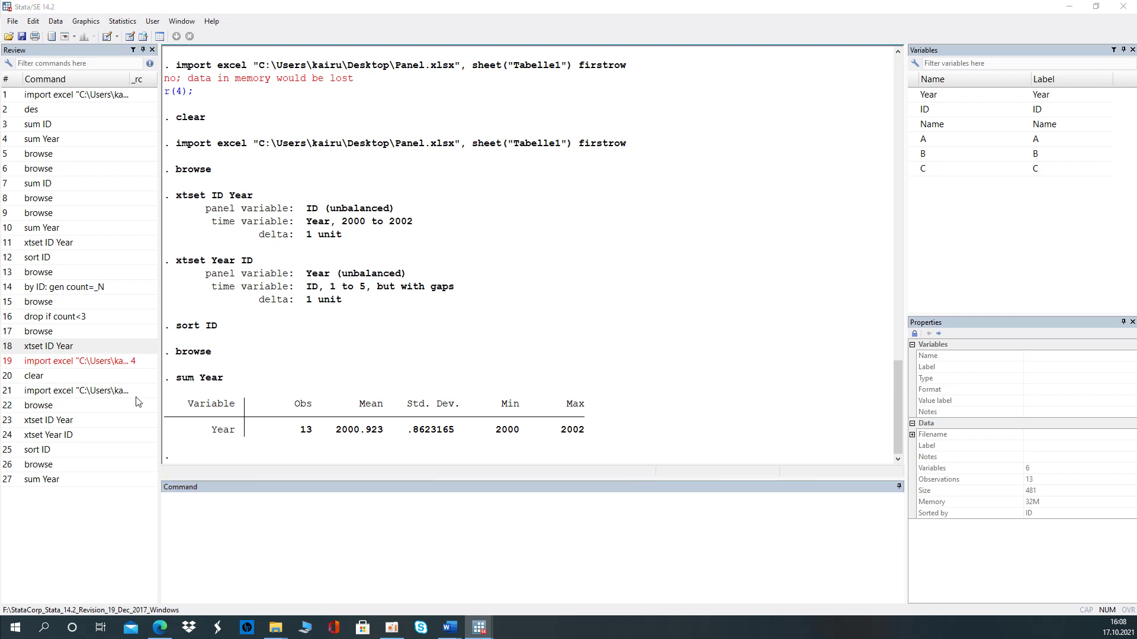
Create a count variable holding each ID's number of years with by ID: gen count=_N
left_click(203, 514)
type("by UD")
key("BackSpace")
key("BackSpace")
type("ID:")
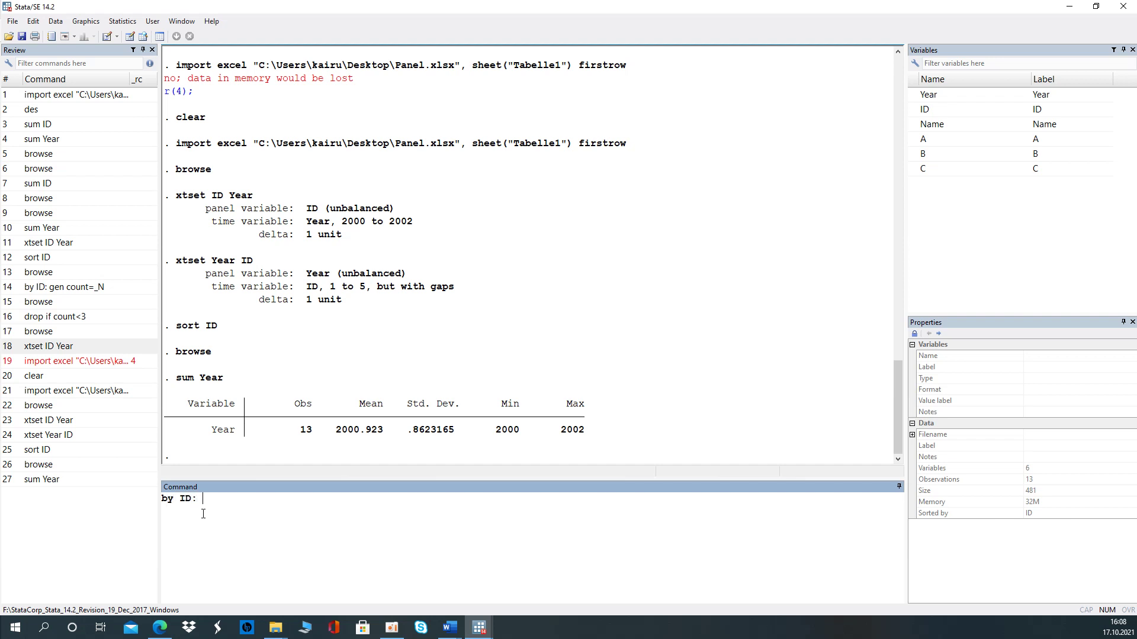
type(" ge")
key("BackSpace")
type("n count=_N")
key("Return")
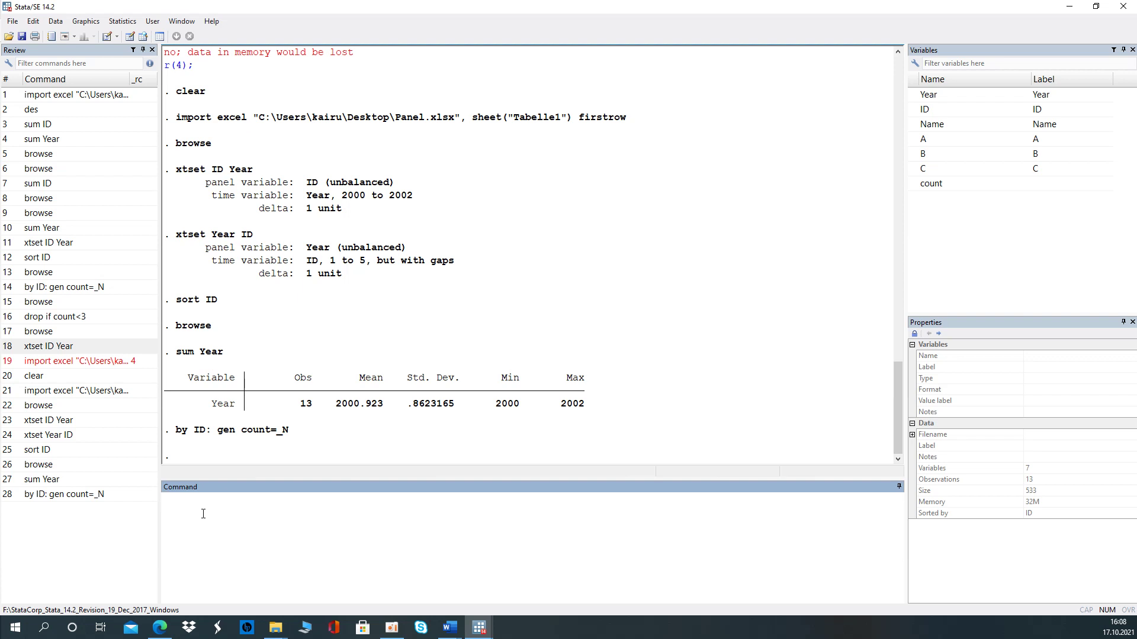
Browse the data to check the new count column, then return to the results window
type("browse")
key("Return")
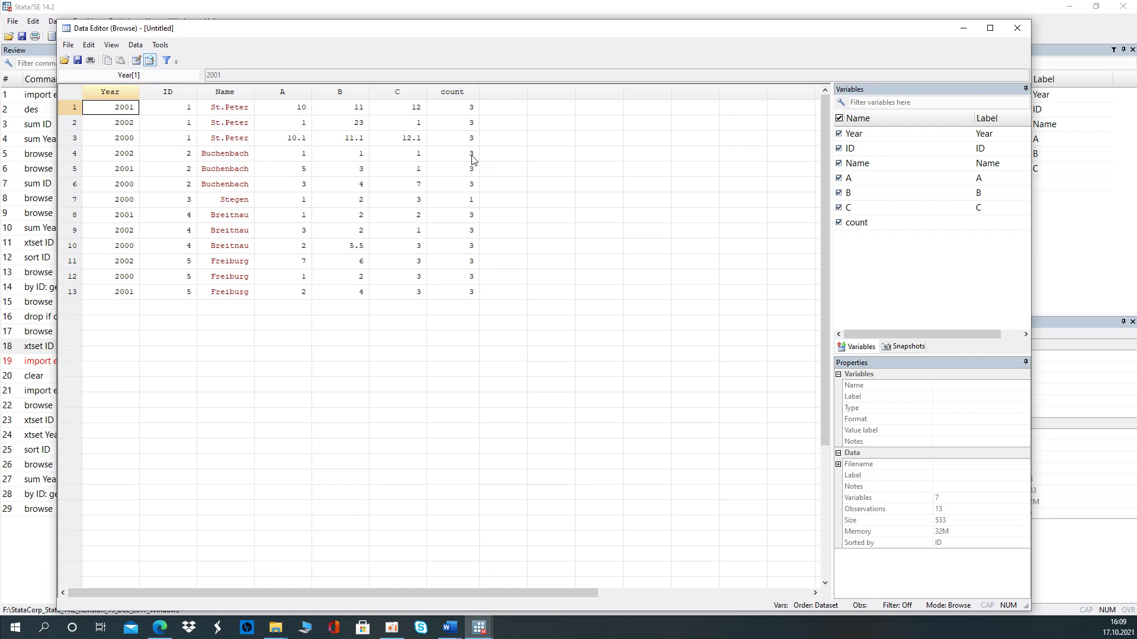
left_click(256, 13)
Drop municipalities with fewer than 3 years using drop if count<3
left_click(335, 537)
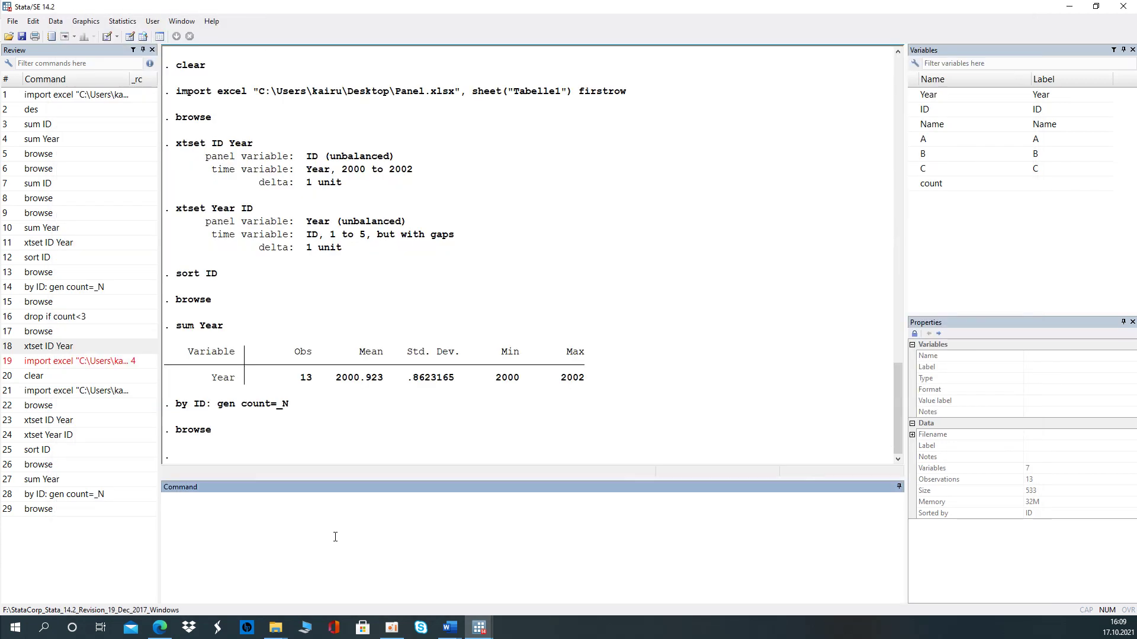
type("drop if count<3")
key("Return")
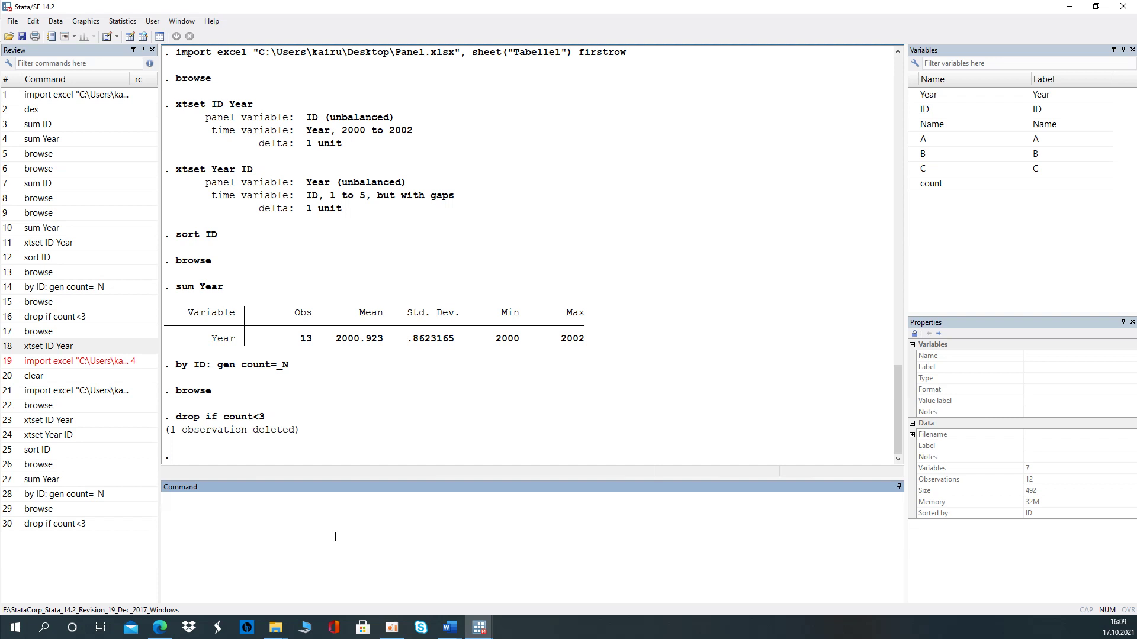
Browse the remaining 12 observations, then return to the results window
type("browse")
key("Return")
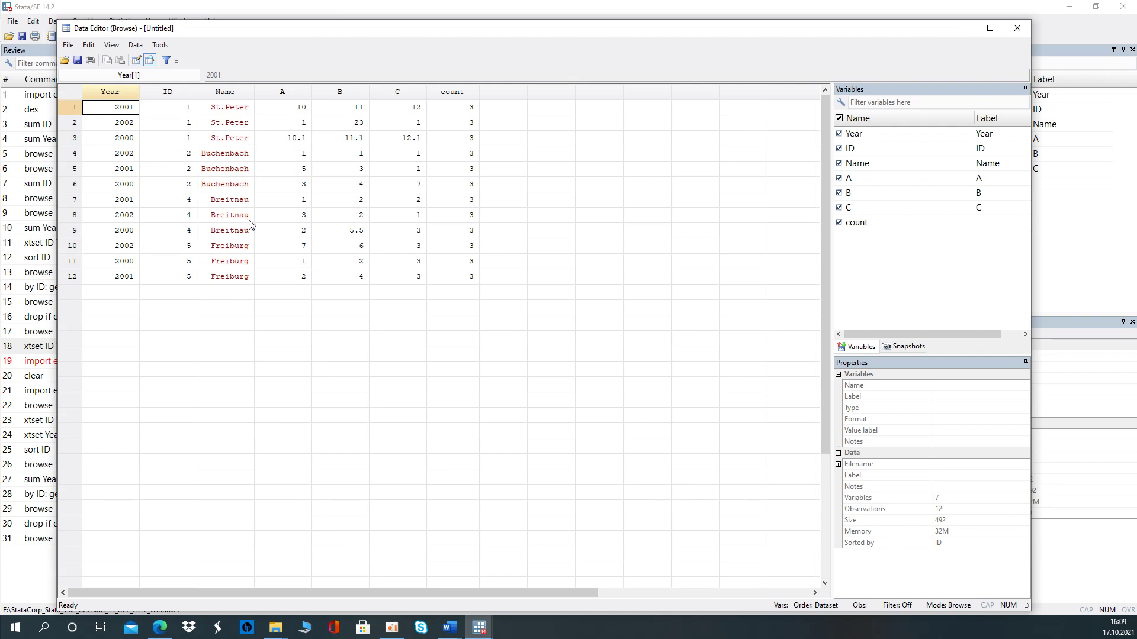
left_click(229, 8)
Re-run xtset ID Year, now reported strongly balanced over 2000 to 2002
left_click(285, 559)
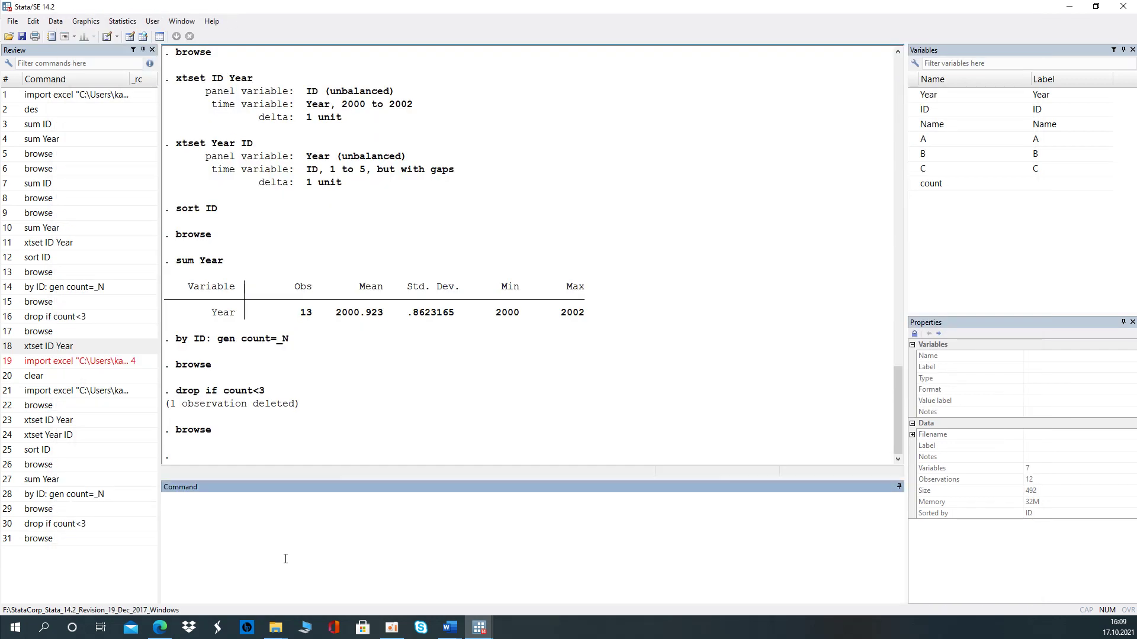
type("xtset ID Year")
key("Return")
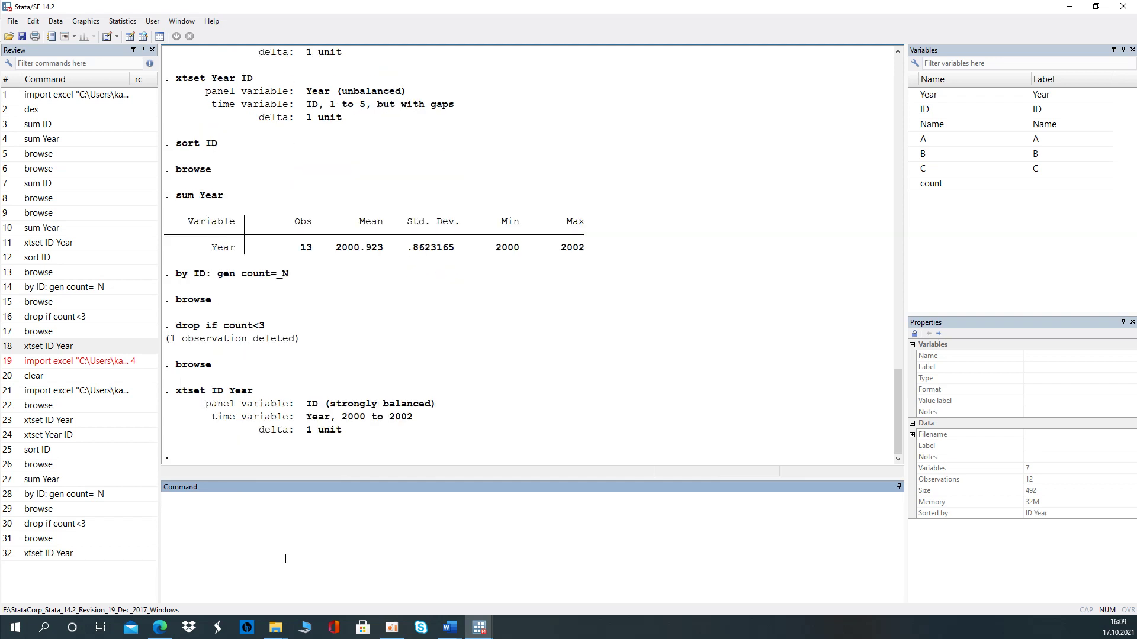